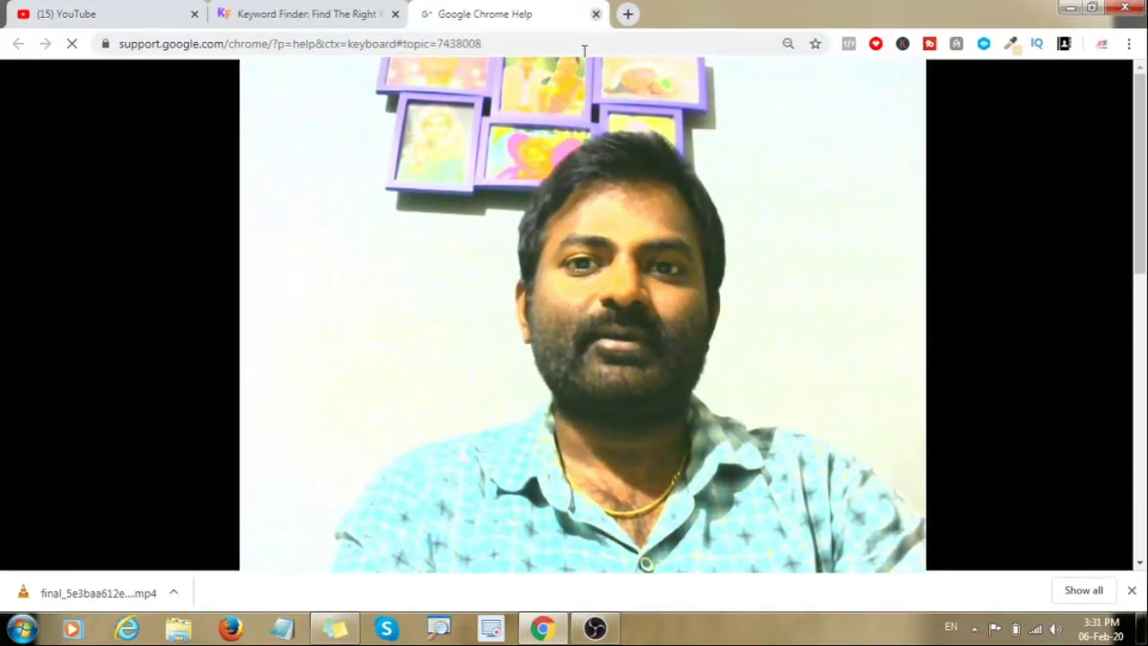
- Close the Google Chrome Help page and add "affiliate marketing" as the first seed keyword in Keyword Finder
{"action": "left_click", "coordinate": [595, 13]}
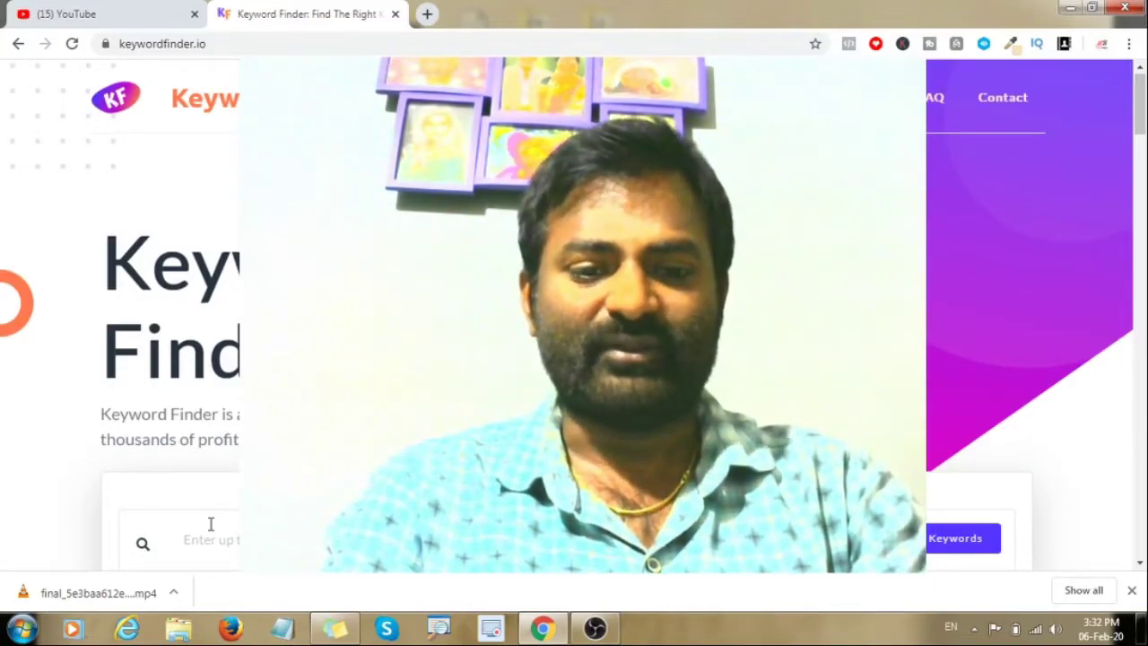
{"action": "left_click", "coordinate": [211, 524]}
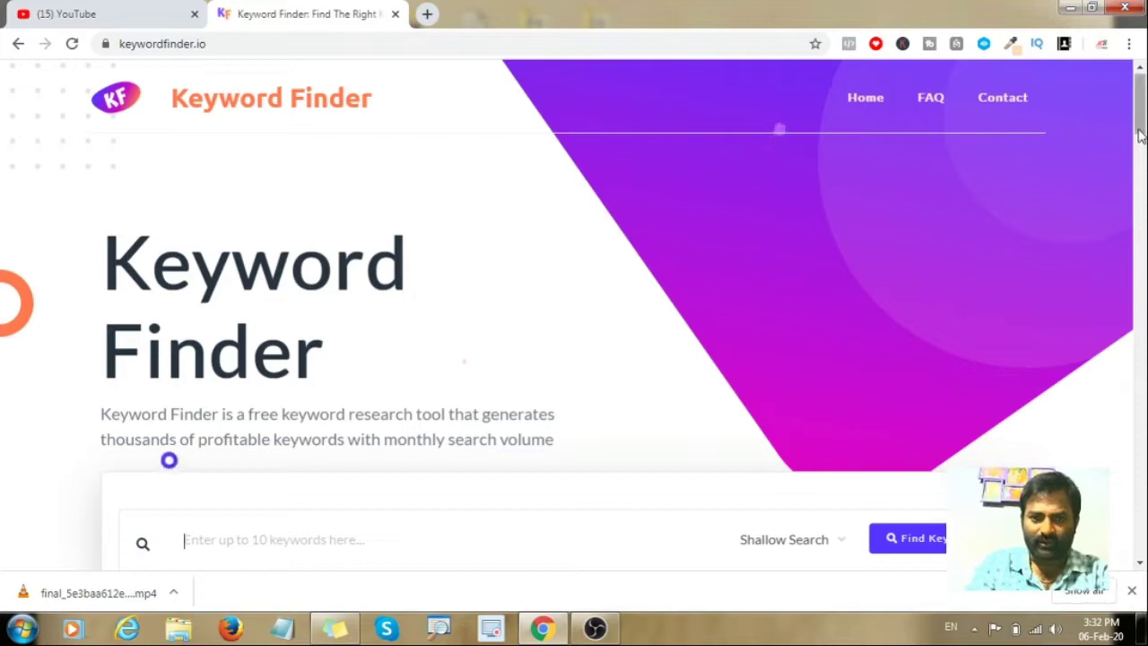
{"action": "scroll", "coordinate": [1139, 144], "scroll_direction": "down", "scroll_amount": 3}
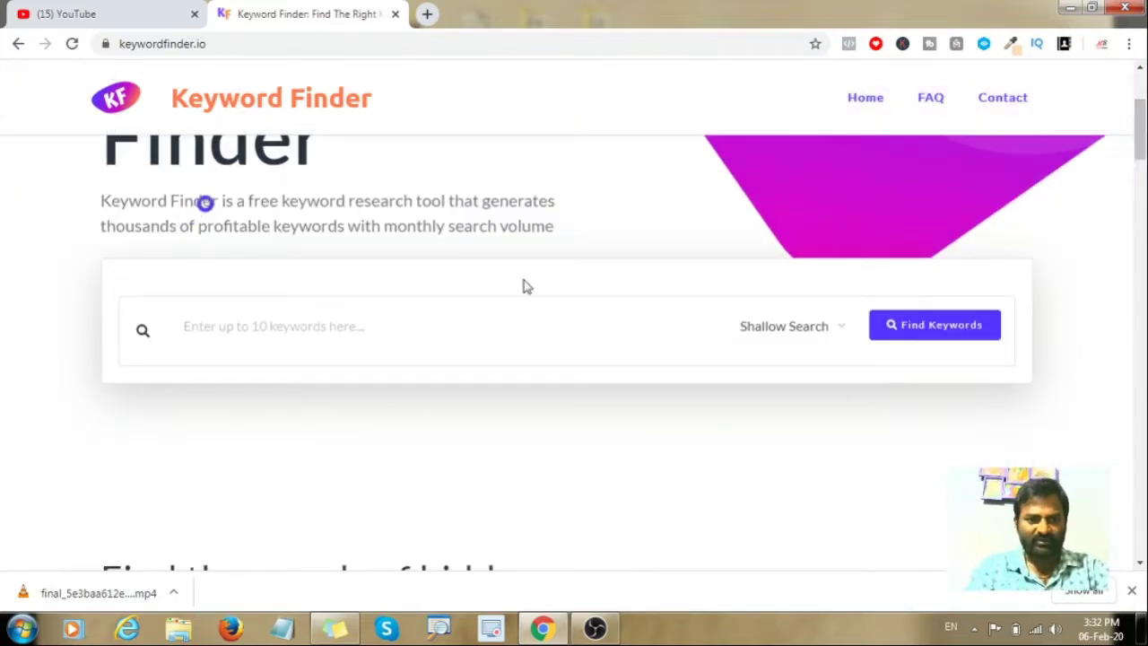
{"action": "left_click", "coordinate": [199, 327]}
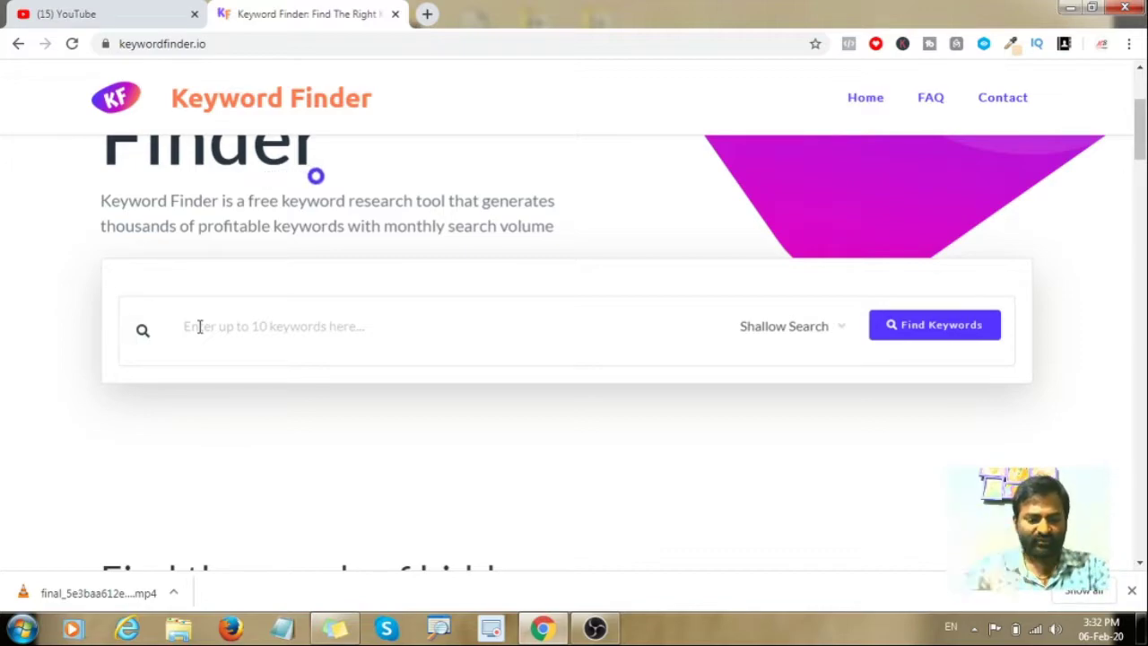
{"action": "type", "text": "affilia"}
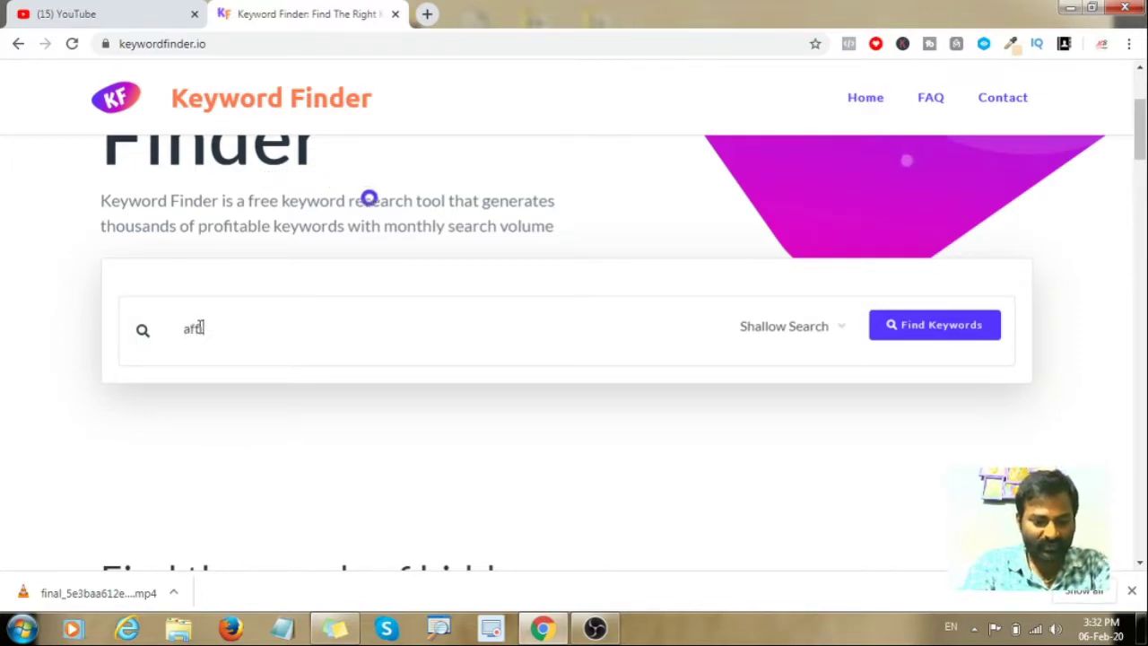
{"action": "type", "text": "te marketing"}
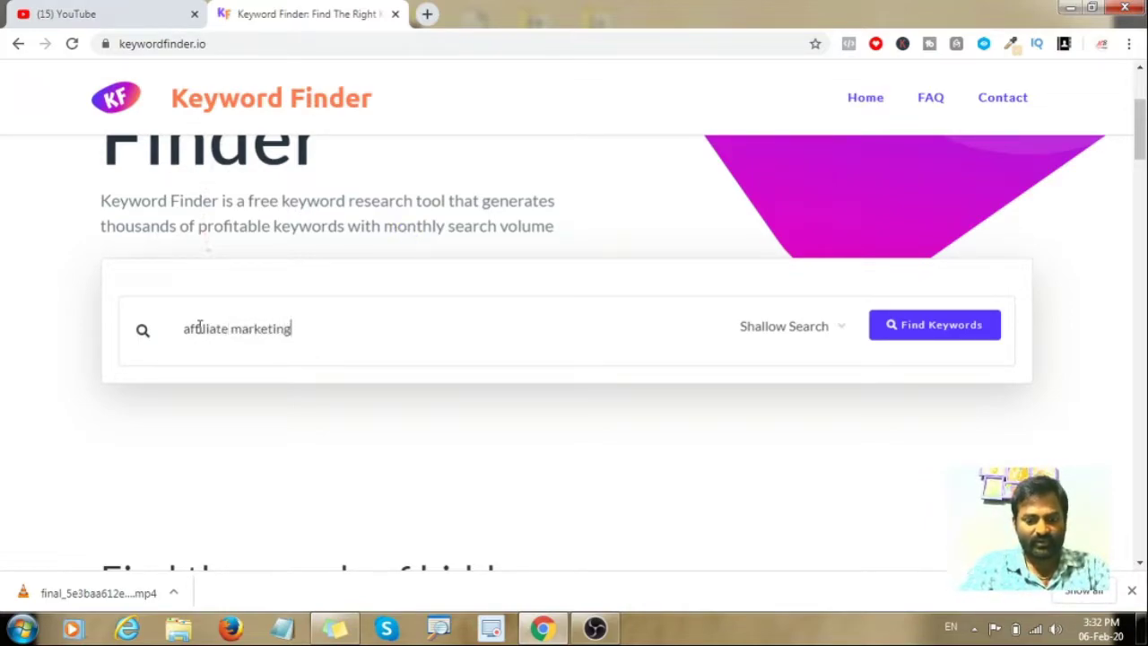
{"action": "key", "text": "Return"}
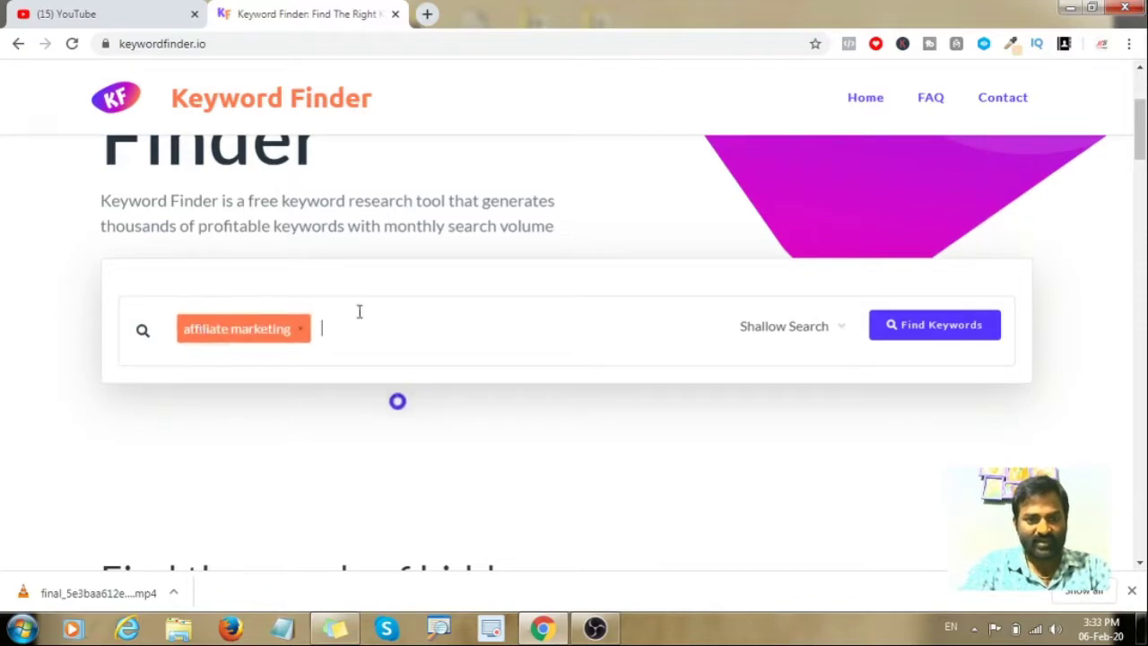
- Add "cpa marketing" as the second seed keyword
{"action": "type", "text": "cp"}
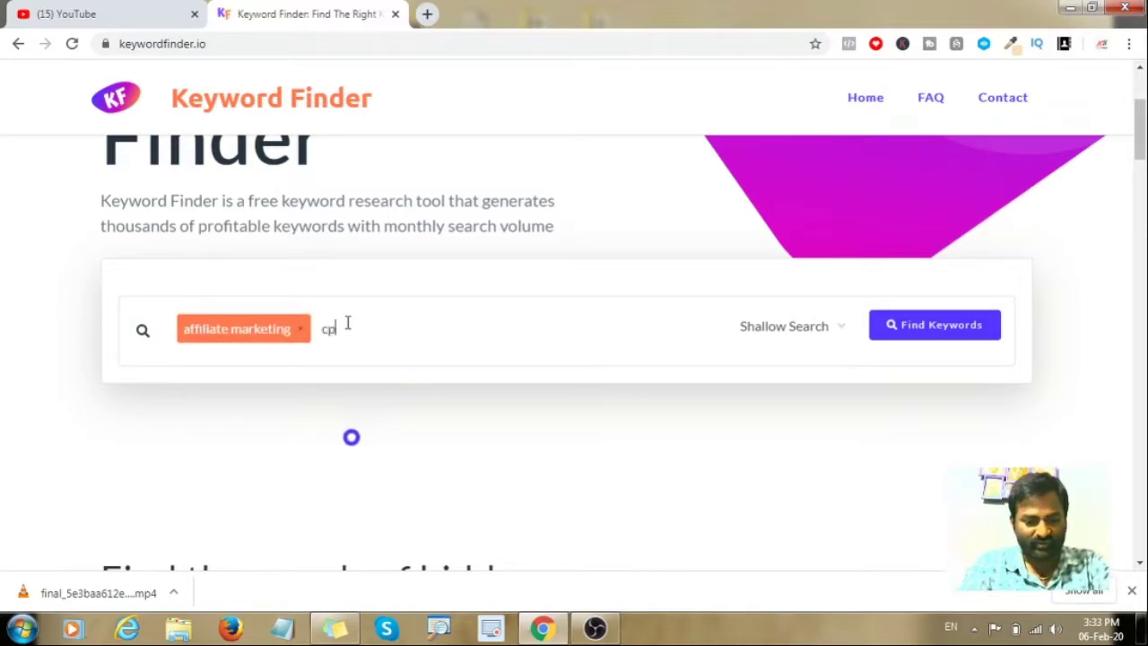
{"action": "type", "text": "a ma"}
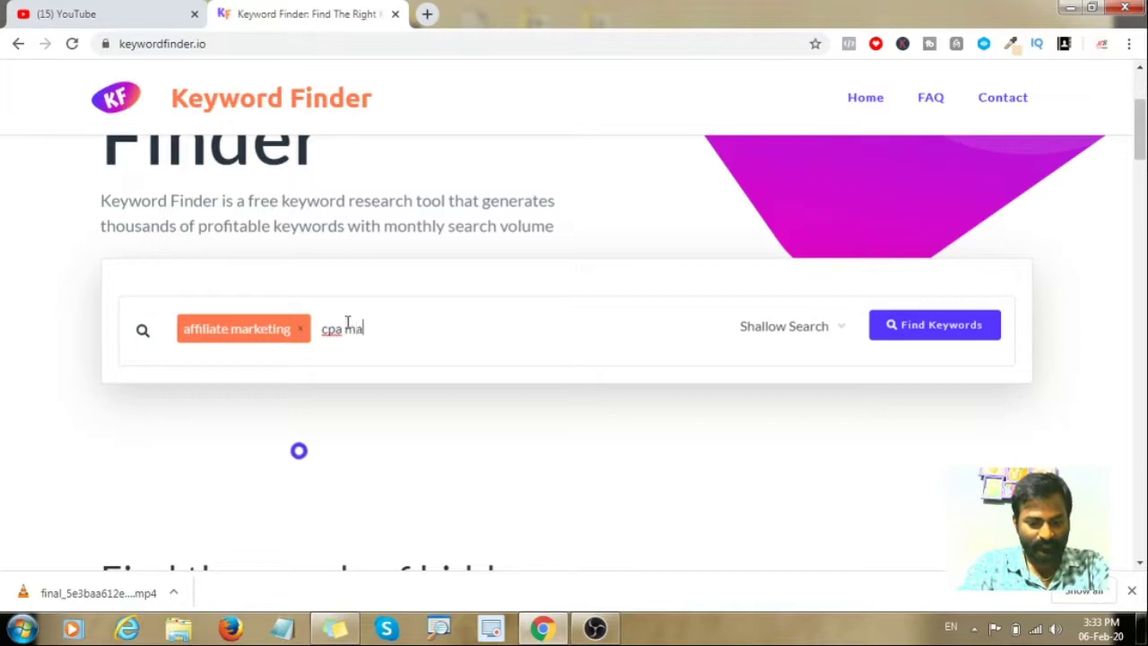
{"action": "type", "text": "rkei"}
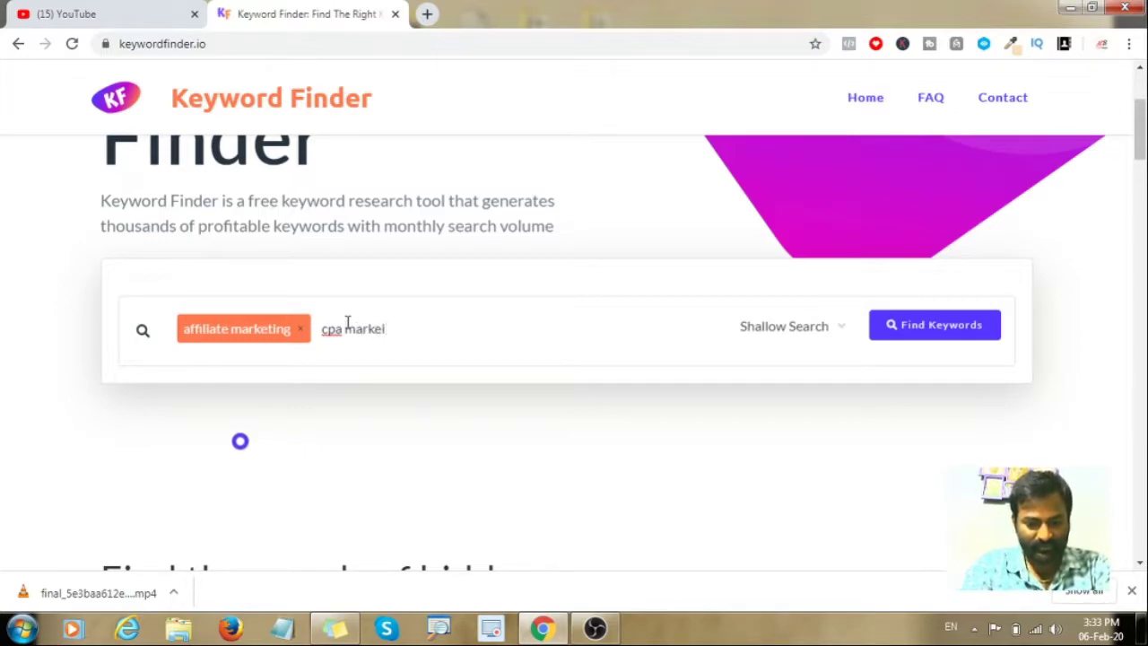
{"action": "type", "text": "ting"}
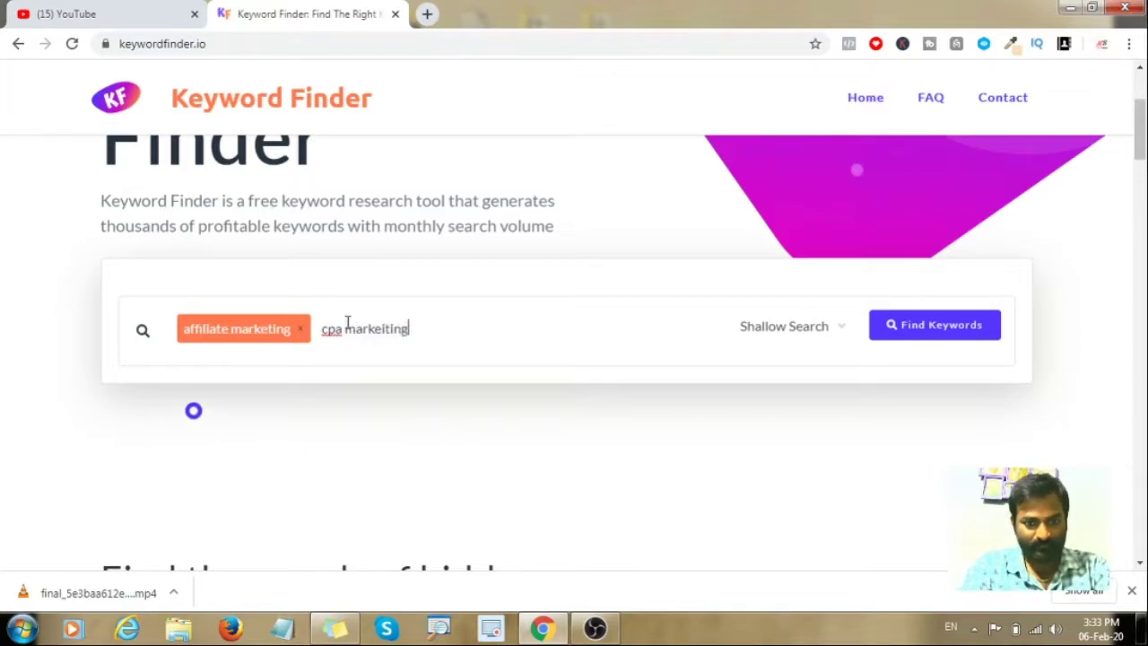
{"action": "key", "text": "BackSpace"}
{"action": "key", "text": "BackSpace"}
{"action": "key", "text": "BackSpace"}
{"action": "key", "text": "BackSpace"}
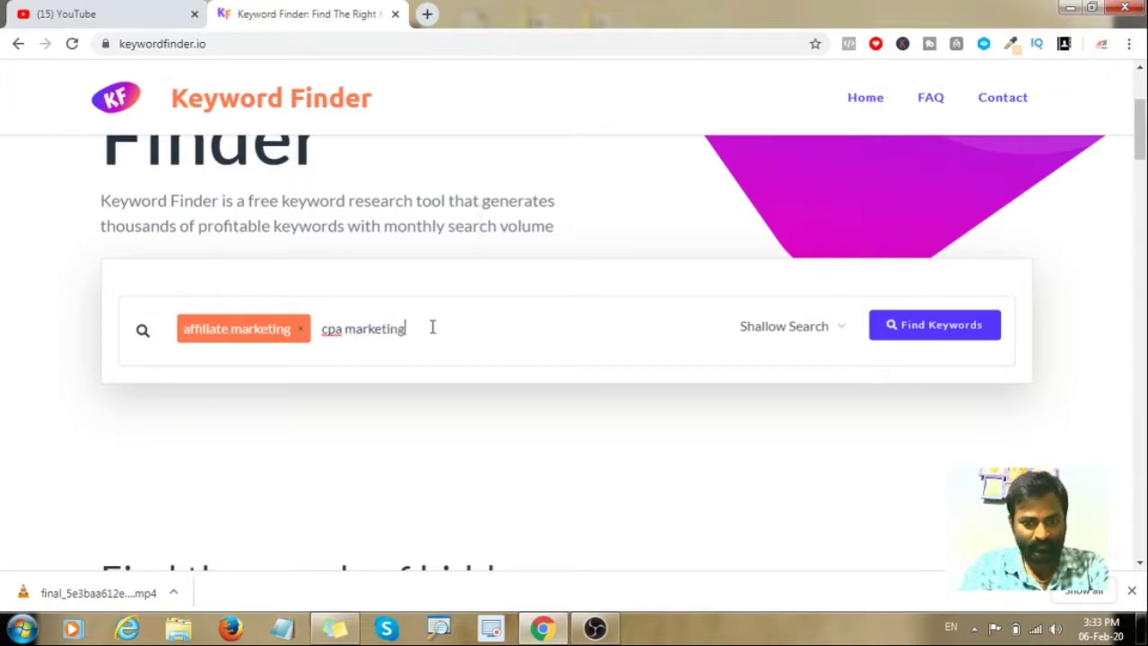
{"action": "key", "text": "Return"}
- Add "make money online" as the third seed keyword
{"action": "type", "text": "m"}
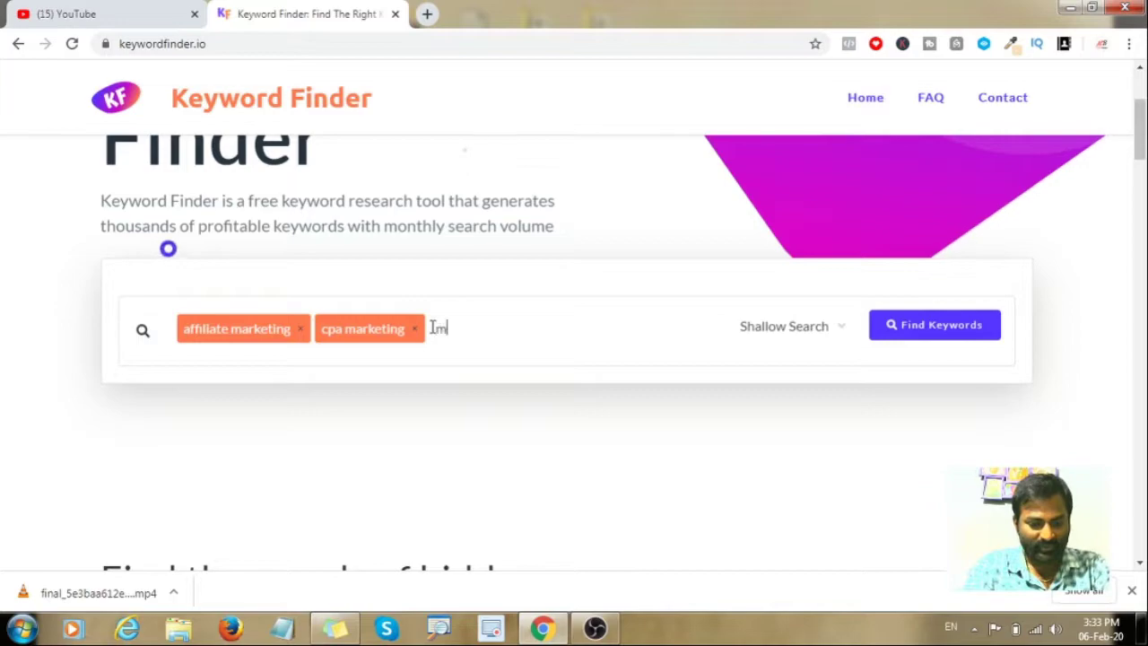
{"action": "type", "text": "ake mon"}
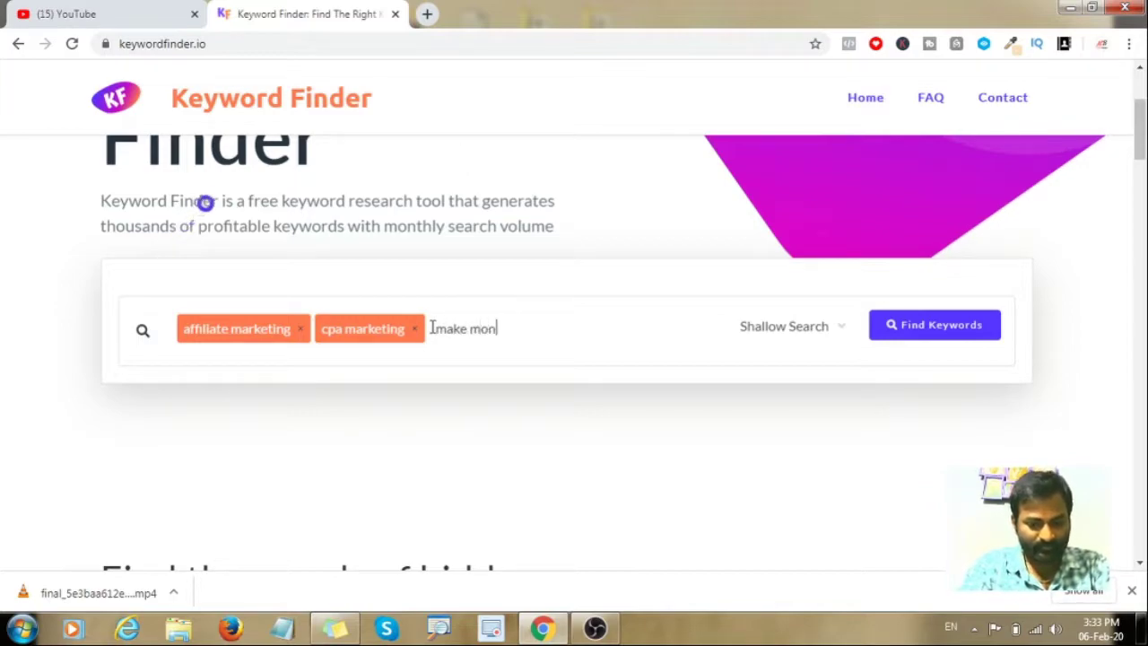
{"action": "type", "text": "ey onl"}
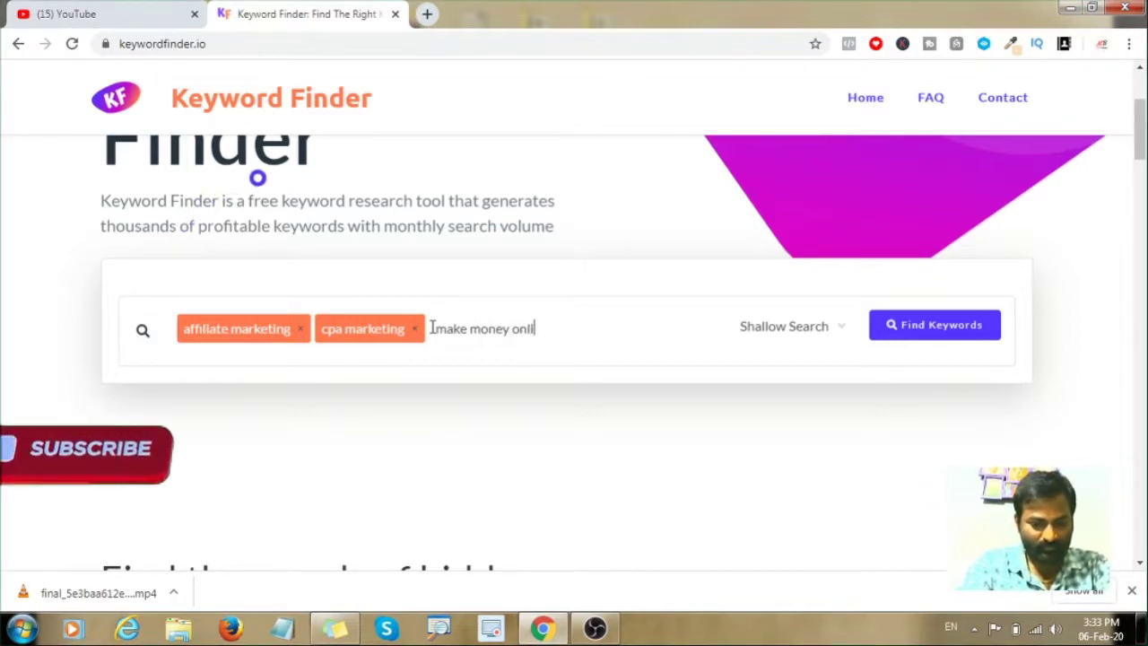
{"action": "type", "text": "ine"}
{"action": "key", "text": "Return"}
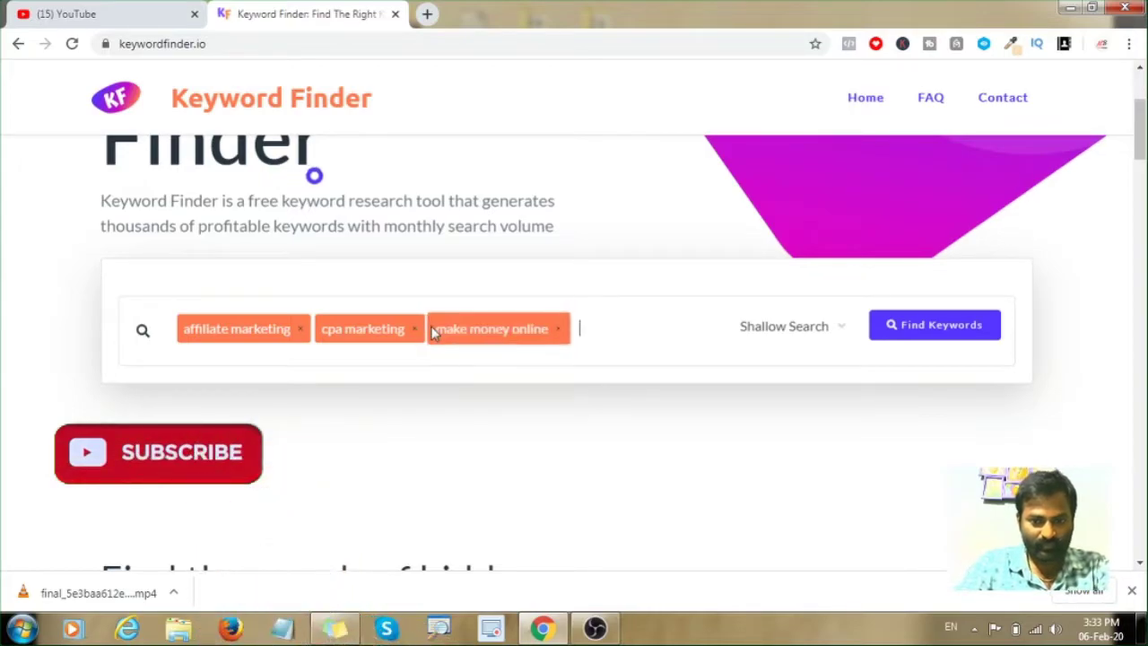
- Add "work from home" as the fourth seed keyword and run a shallow search for all four keywords
{"action": "type", "text": "work"}
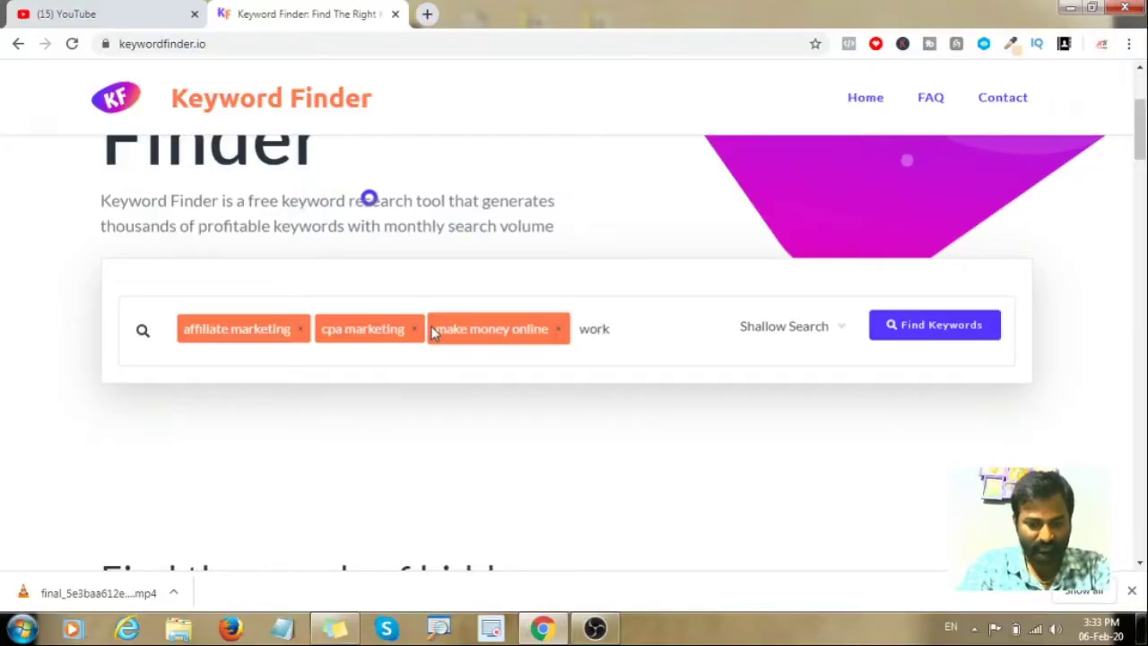
{"action": "type", "text": " from h"}
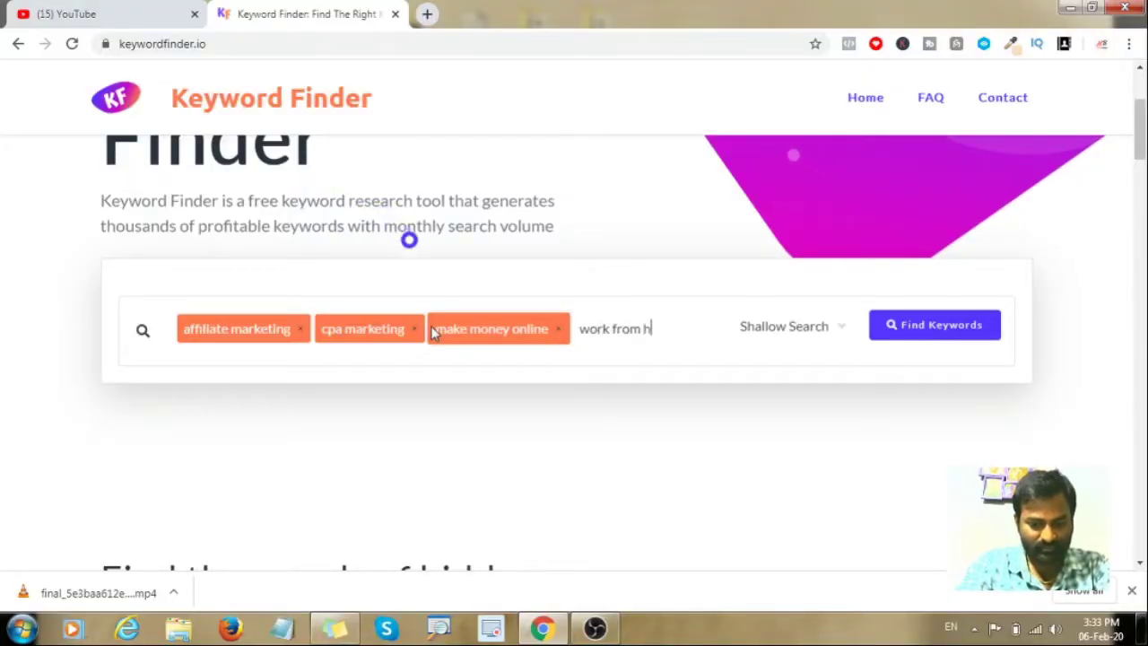
{"action": "type", "text": "ome"}
{"action": "key", "text": "Return"}
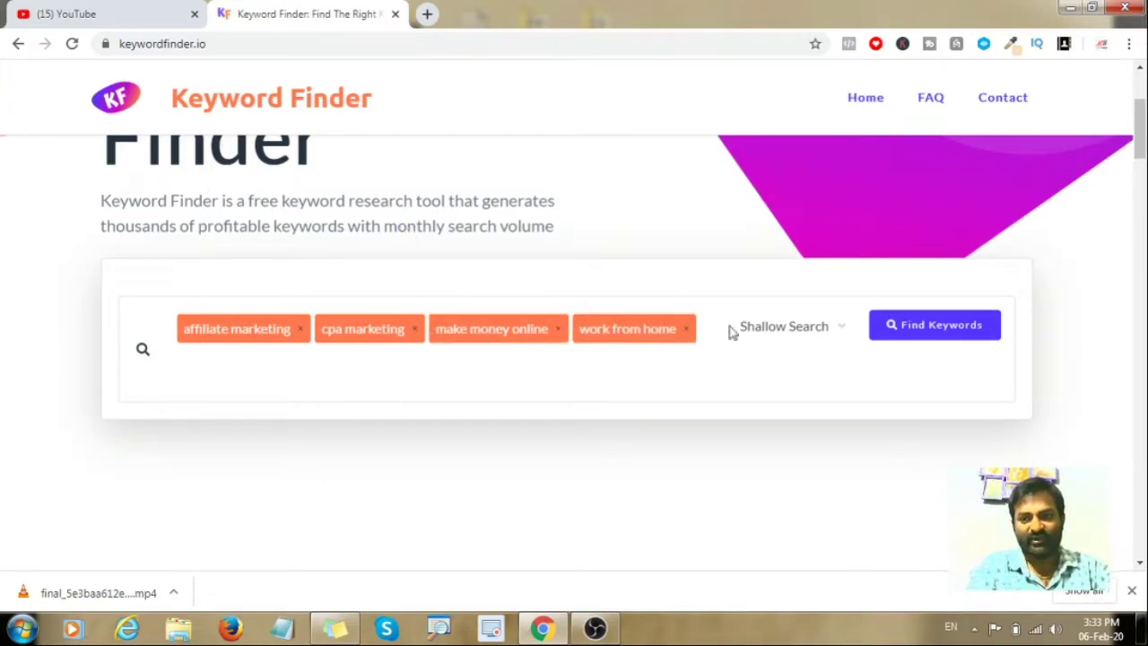
{"action": "left_click", "coordinate": [923, 332]}
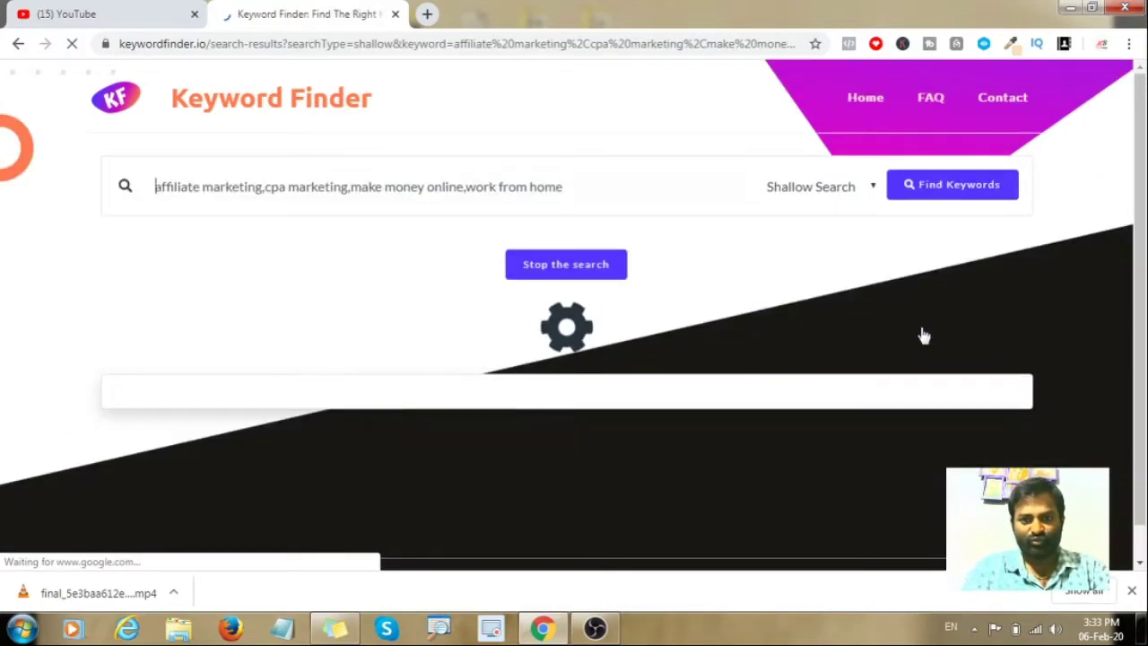
- Look over the incoming keyword results and stop the running search
{"action": "left_click_drag", "start_coordinate": [1143, 199], "coordinate": [1141, 212]}
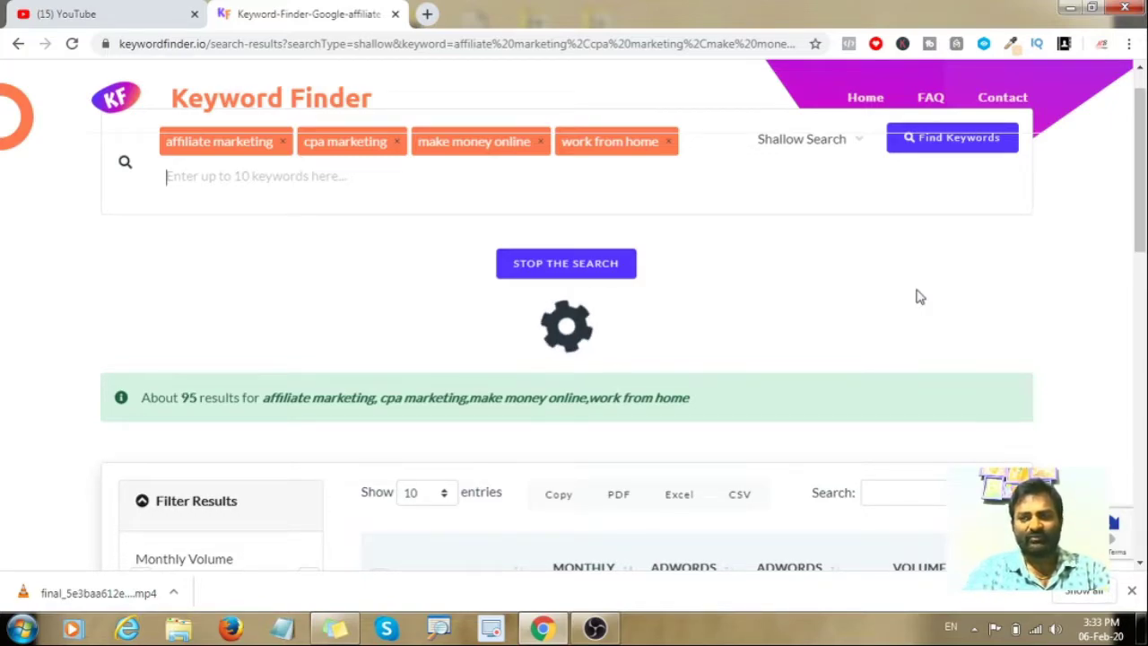
{"action": "left_click_drag", "start_coordinate": [1141, 154], "coordinate": [1139, 263]}
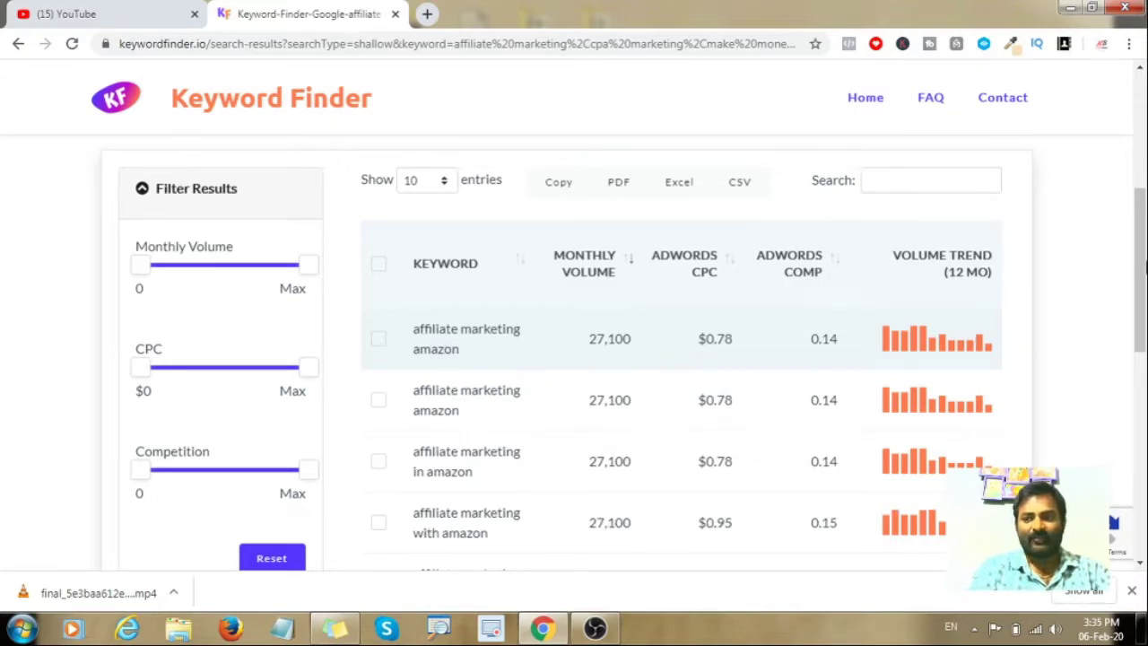
{"action": "scroll", "coordinate": [1145, 279], "scroll_direction": "down", "scroll_amount": 3}
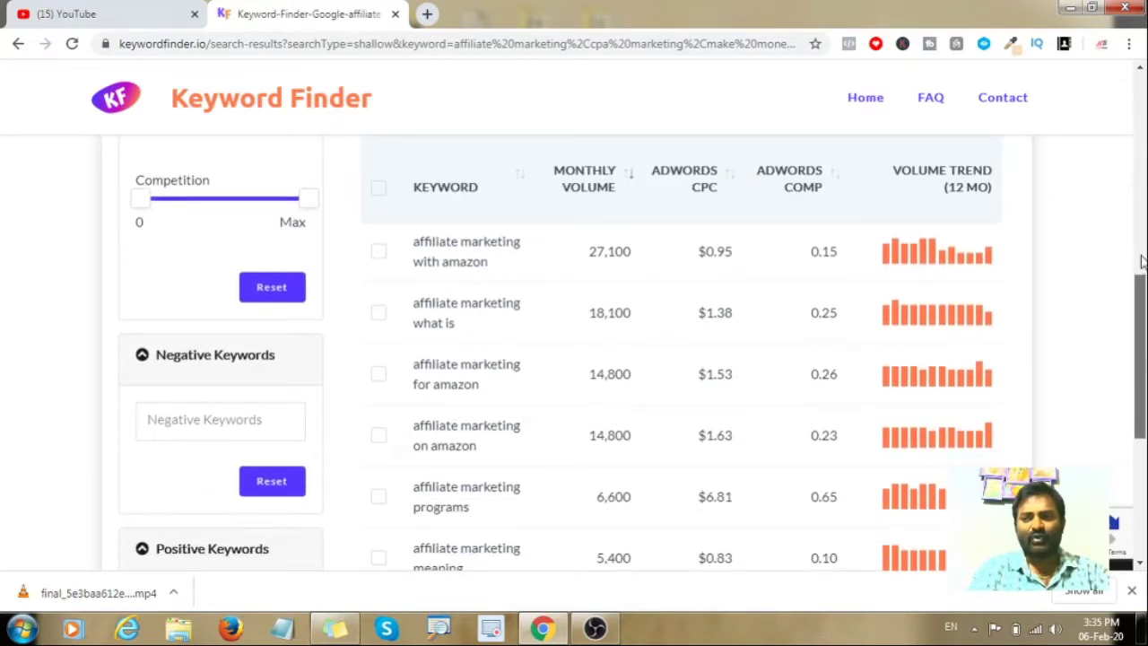
{"action": "left_click_drag", "start_coordinate": [1142, 314], "coordinate": [1143, 110]}
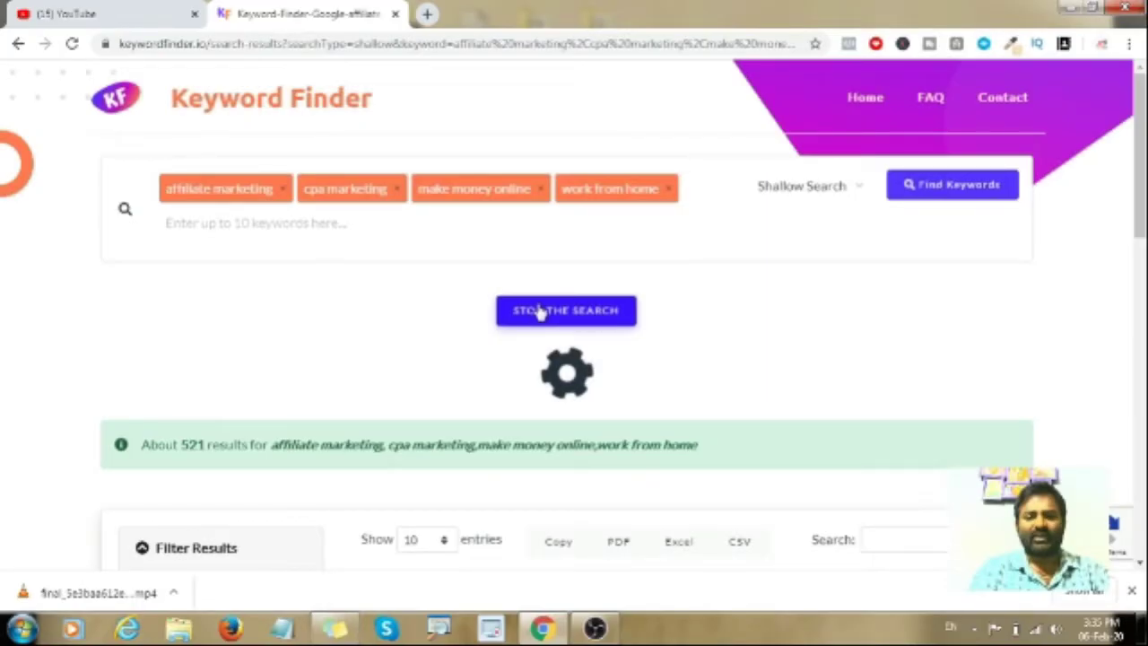
{"action": "left_click", "coordinate": [540, 312]}
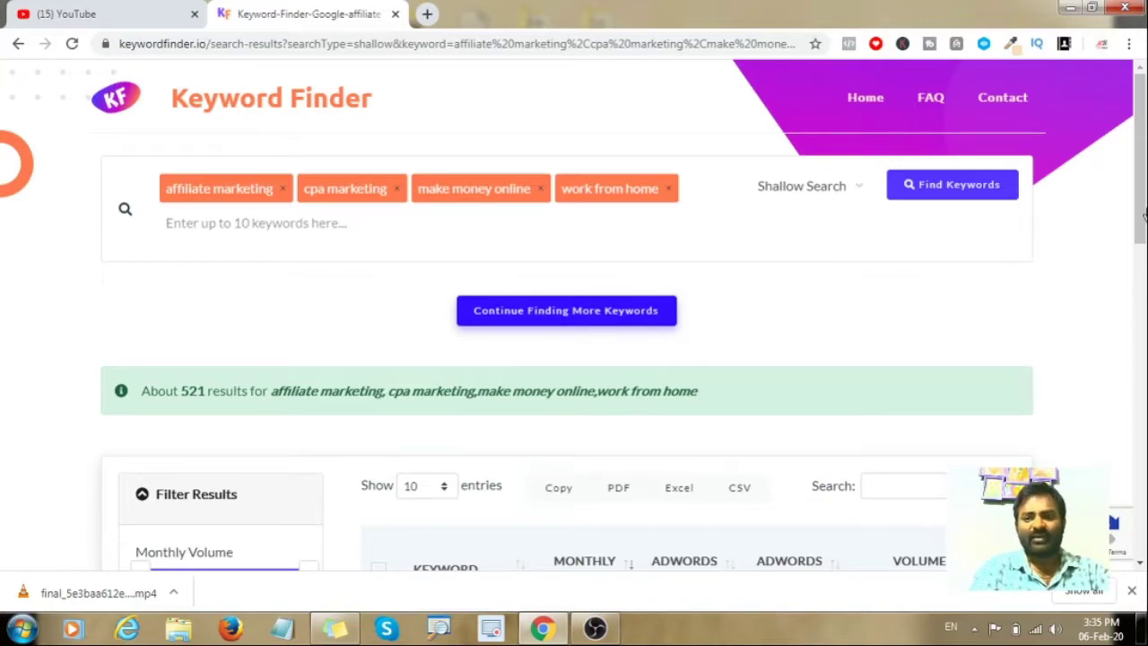
- Filter the keyword results to a CPC range of $0.10 to $1.00
{"action": "left_click_drag", "start_coordinate": [1142, 241], "coordinate": [1139, 517]}
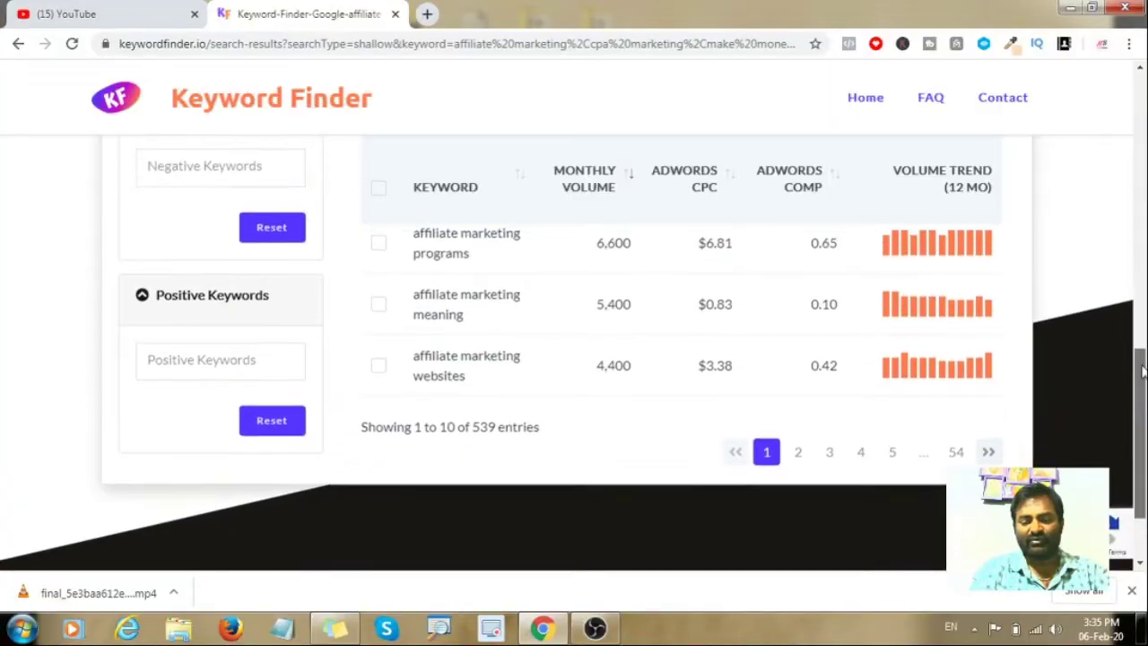
{"action": "left_click_drag", "start_coordinate": [1142, 373], "coordinate": [1142, 197]}
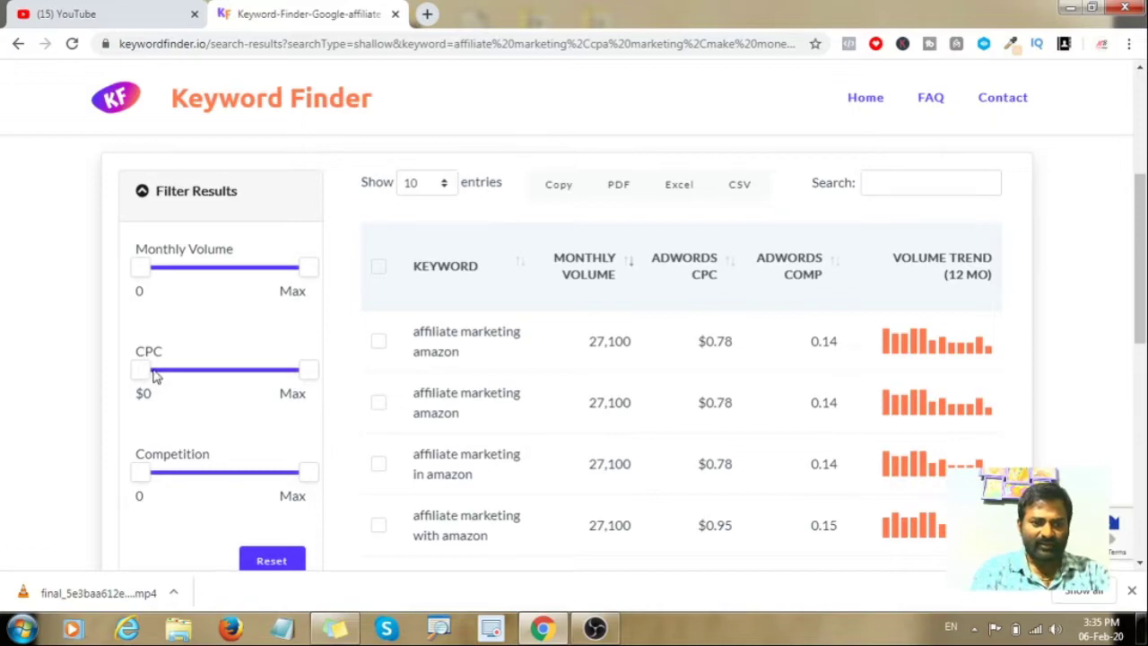
{"action": "left_click_drag", "start_coordinate": [155, 377], "coordinate": [177, 376]}
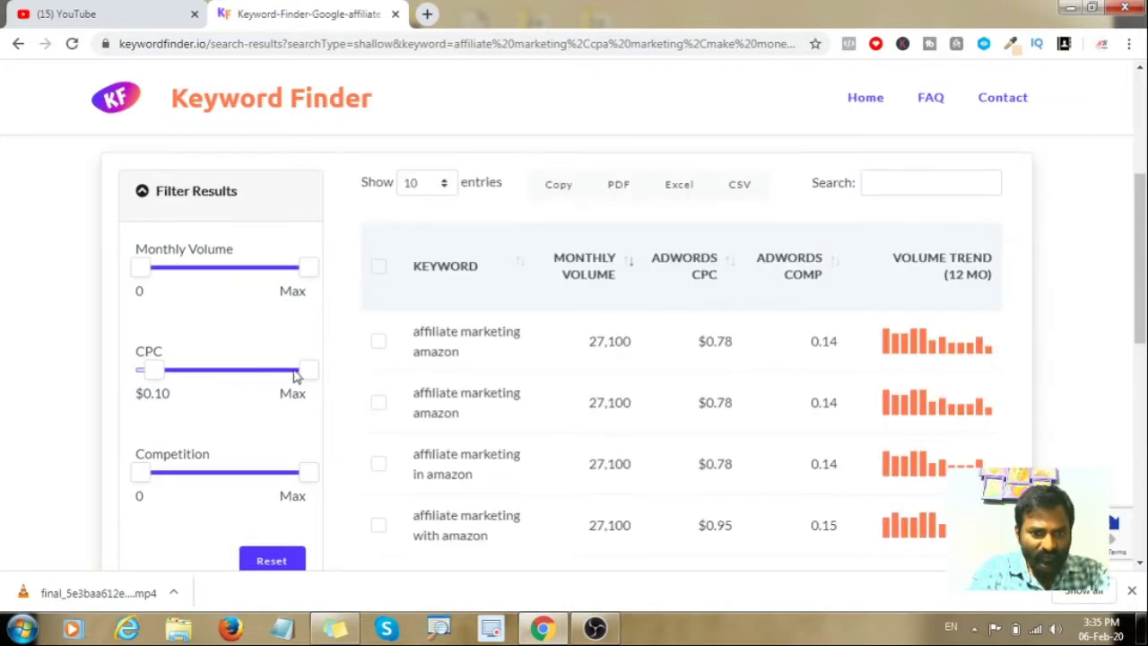
{"action": "mouse_move", "coordinate": [162, 380]}
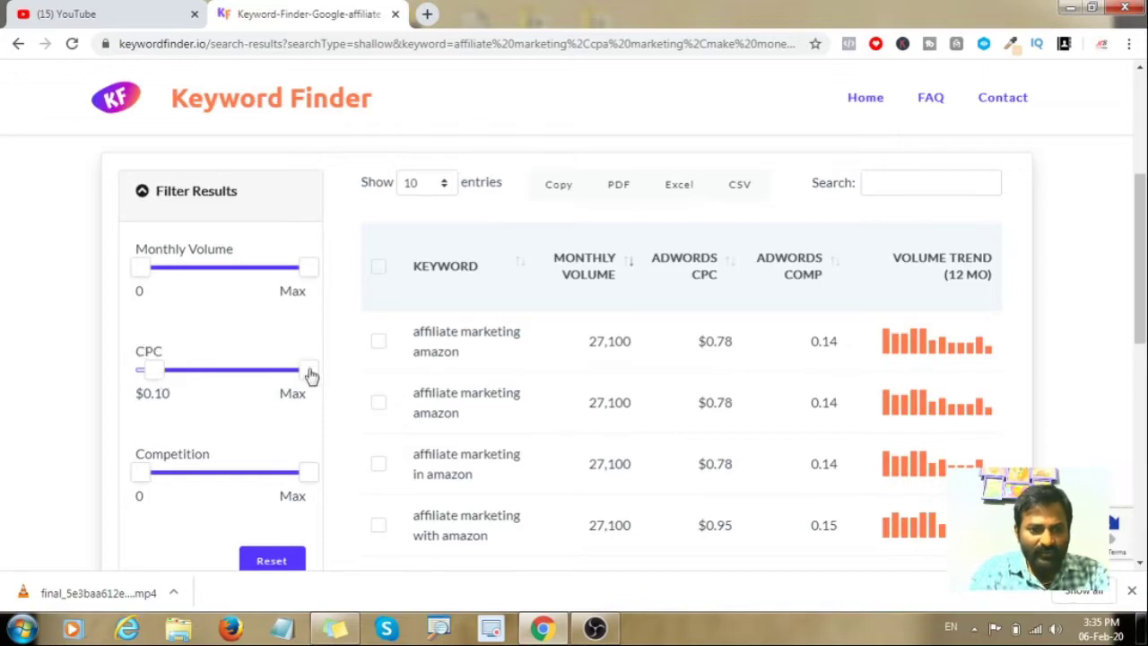
{"action": "left_click_drag", "start_coordinate": [311, 377], "coordinate": [243, 379]}
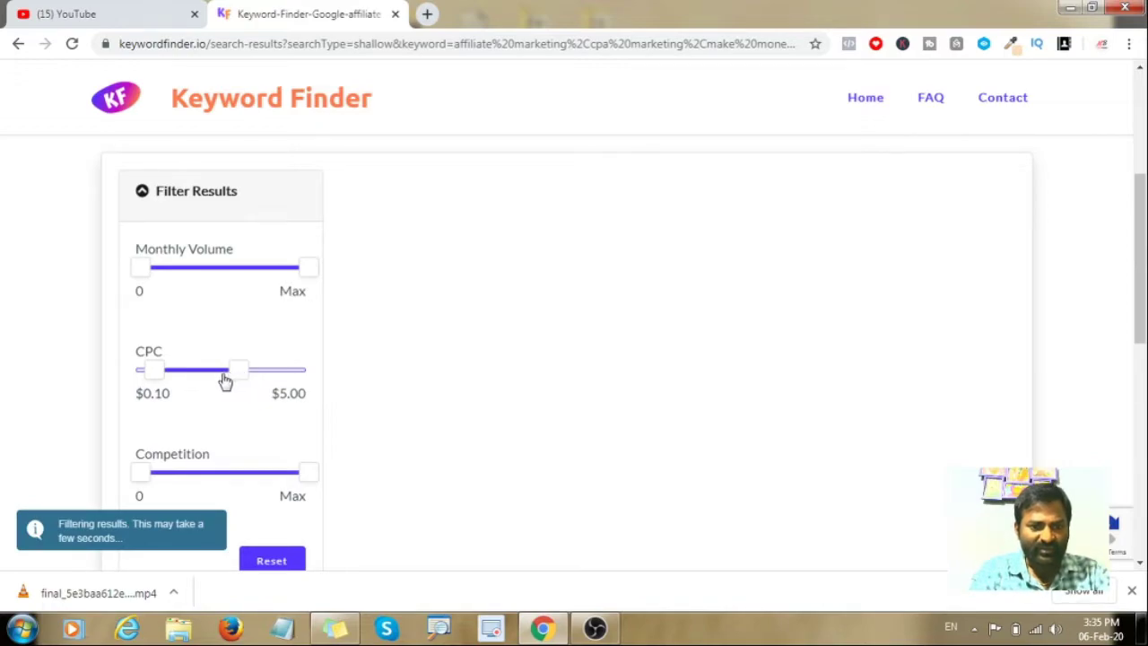
{"action": "left_click_drag", "start_coordinate": [249, 374], "coordinate": [239, 377]}
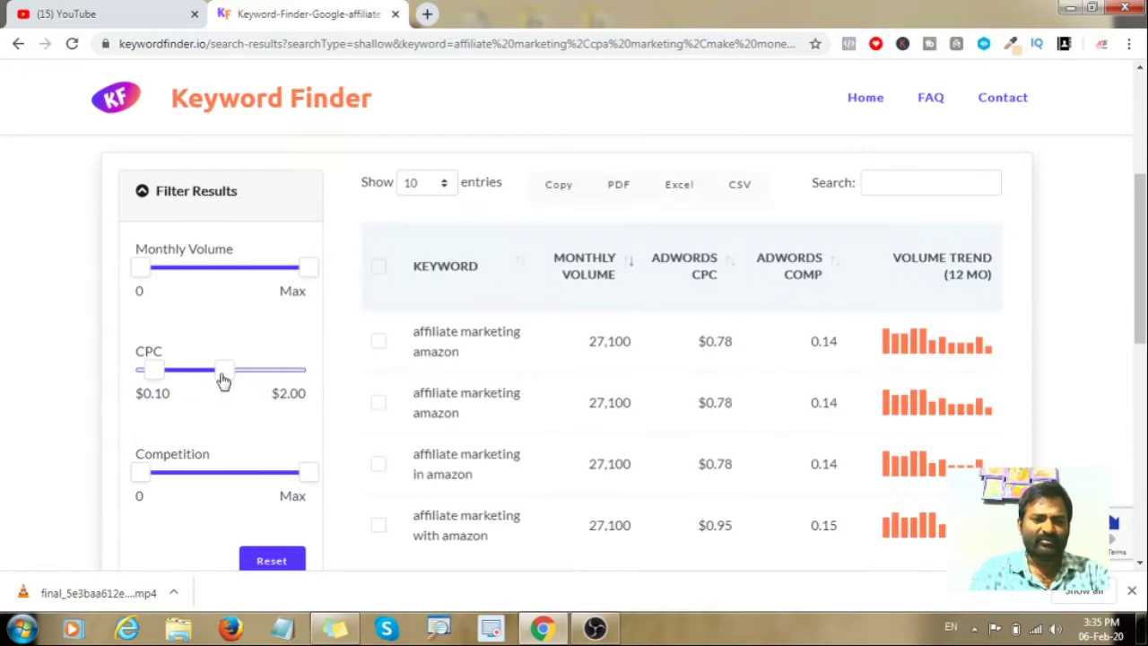
{"action": "left_click_drag", "start_coordinate": [221, 381], "coordinate": [210, 379]}
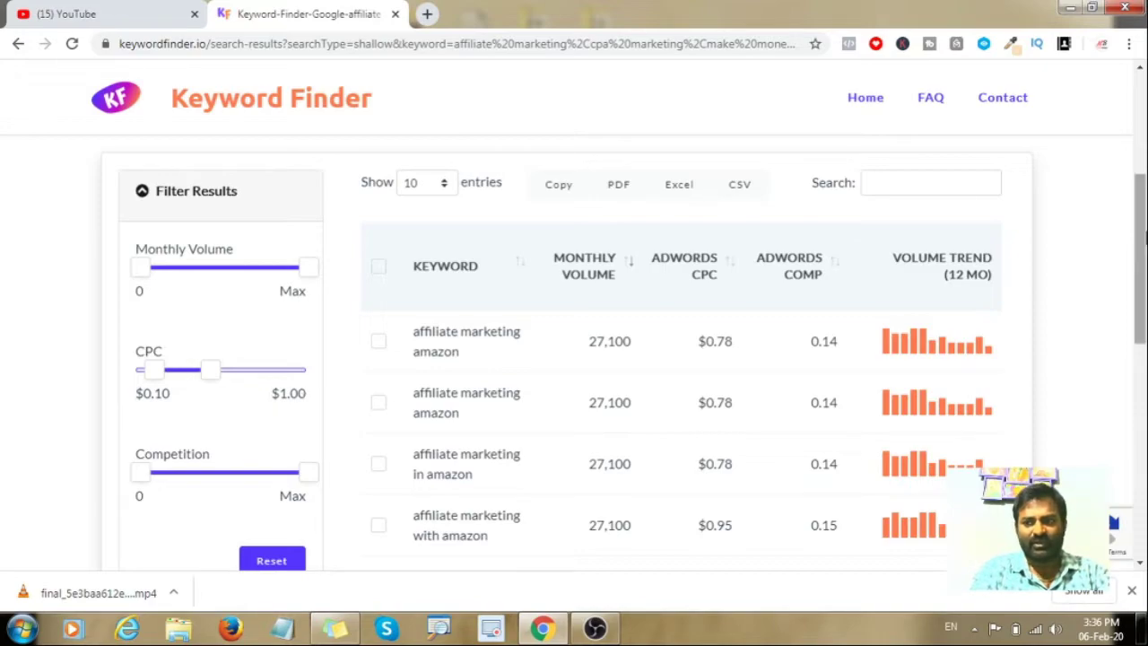
- Filter the keyword results to a competition range of 0.20 to 0.80
{"action": "scroll", "coordinate": [690, 363], "scroll_direction": "down", "scroll_amount": 1}
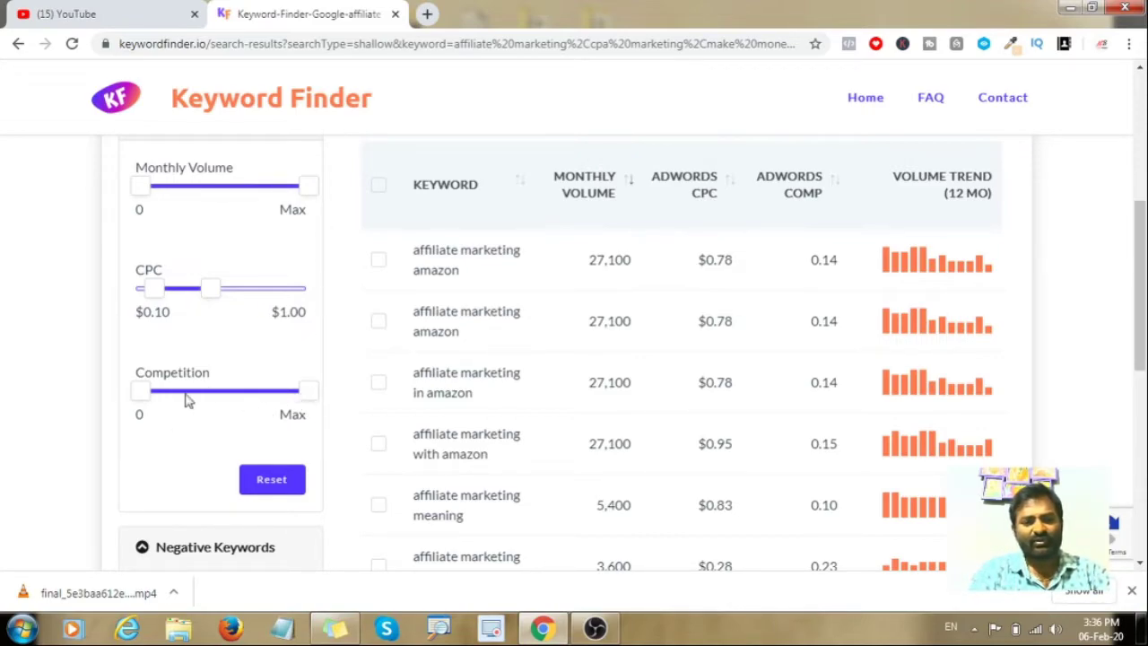
{"action": "left_click_drag", "start_coordinate": [144, 401], "coordinate": [191, 403]}
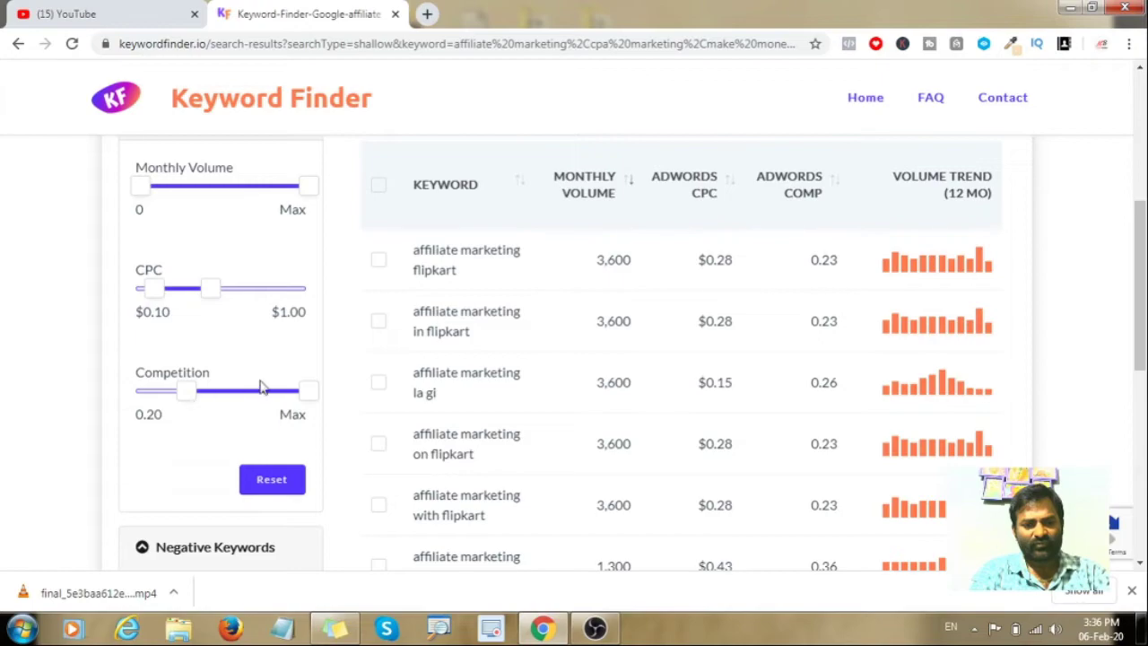
{"action": "left_click_drag", "start_coordinate": [306, 398], "coordinate": [280, 403]}
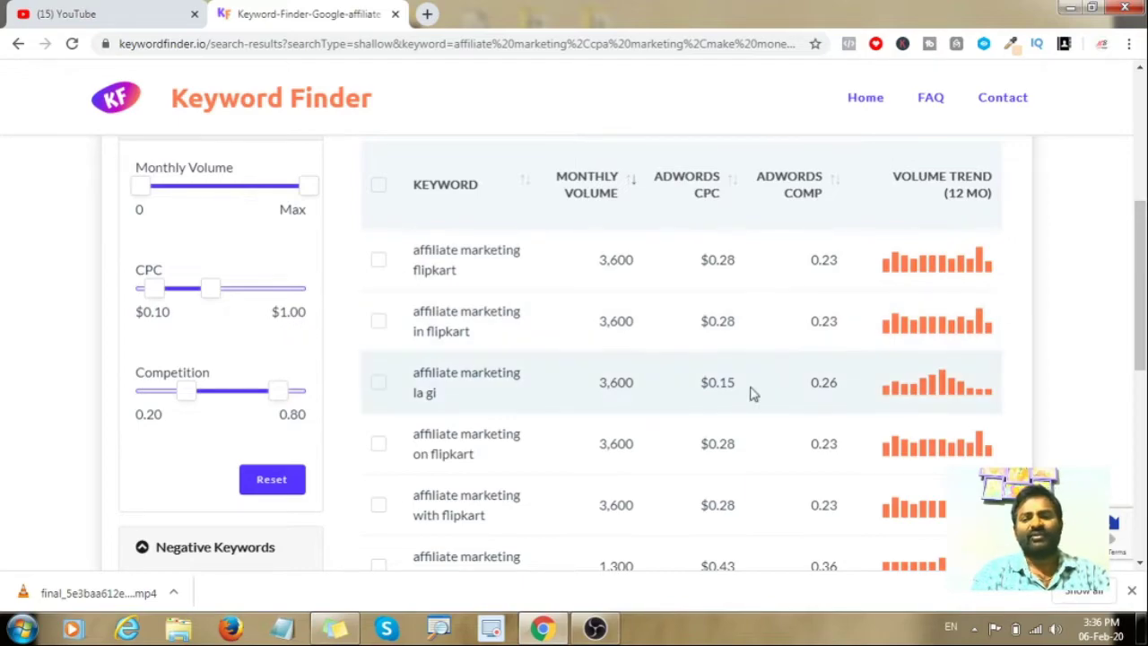
- Examine the filtered keyword list with its monthly volume, CPC, competition and volume trend columns
{"action": "left_click_drag", "start_coordinate": [1143, 298], "coordinate": [1143, 288]}
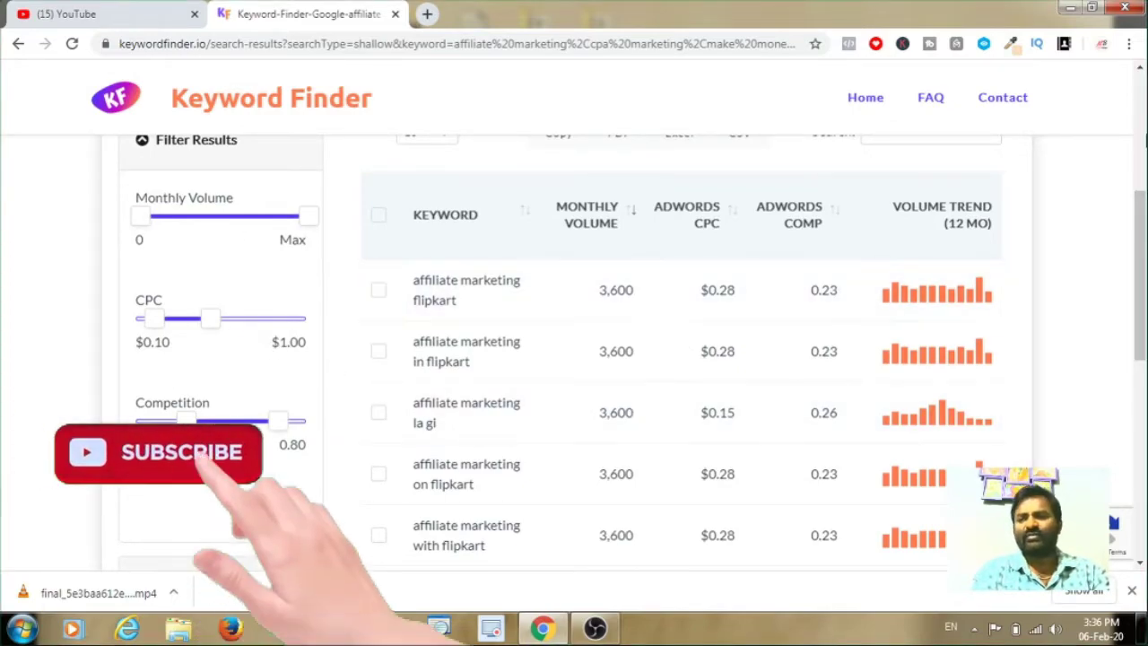
{"action": "left_click_drag", "start_coordinate": [1143, 215], "coordinate": [1143, 431]}
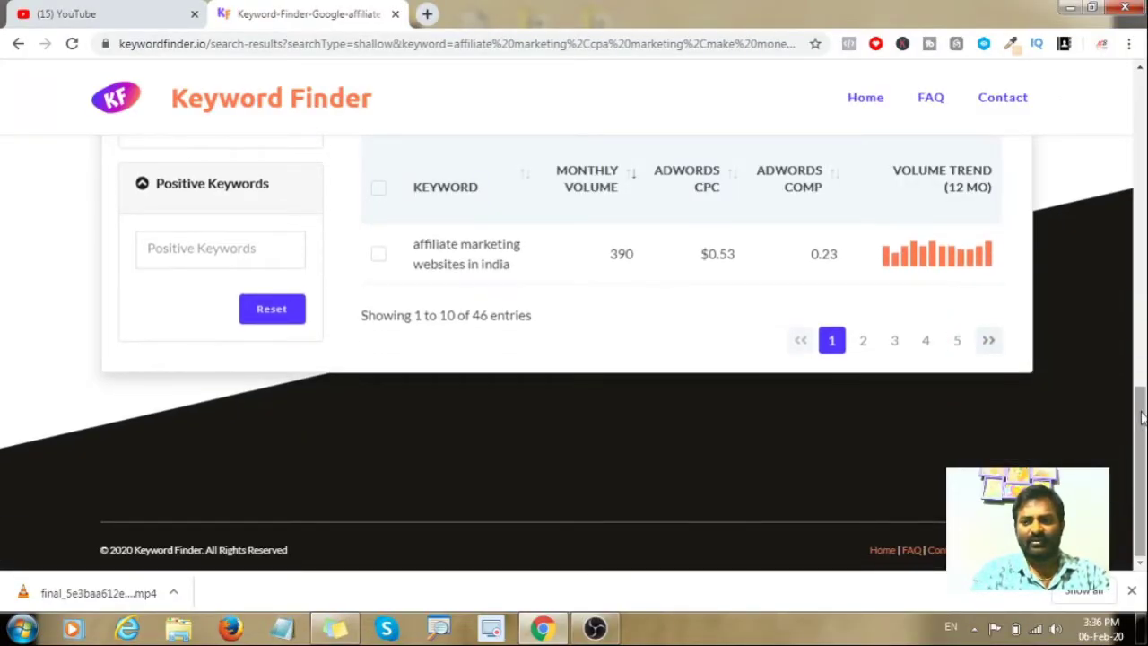
{"action": "left_click_drag", "start_coordinate": [1143, 404], "coordinate": [1122, 199]}
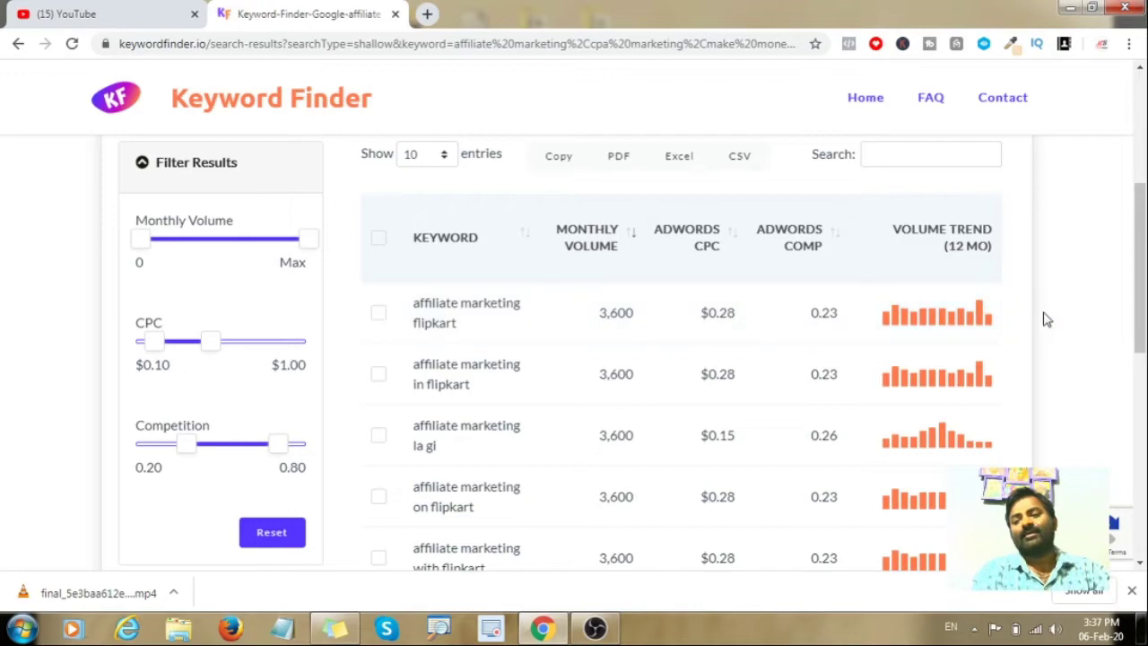
{"action": "mouse_move", "coordinate": [1142, 296]}
{"action": "left_mouse_down"}
{"action": "mouse_move", "coordinate": [1139, 340]}
{"action": "mouse_move", "coordinate": [1142, 296]}
{"action": "left_mouse_up"}
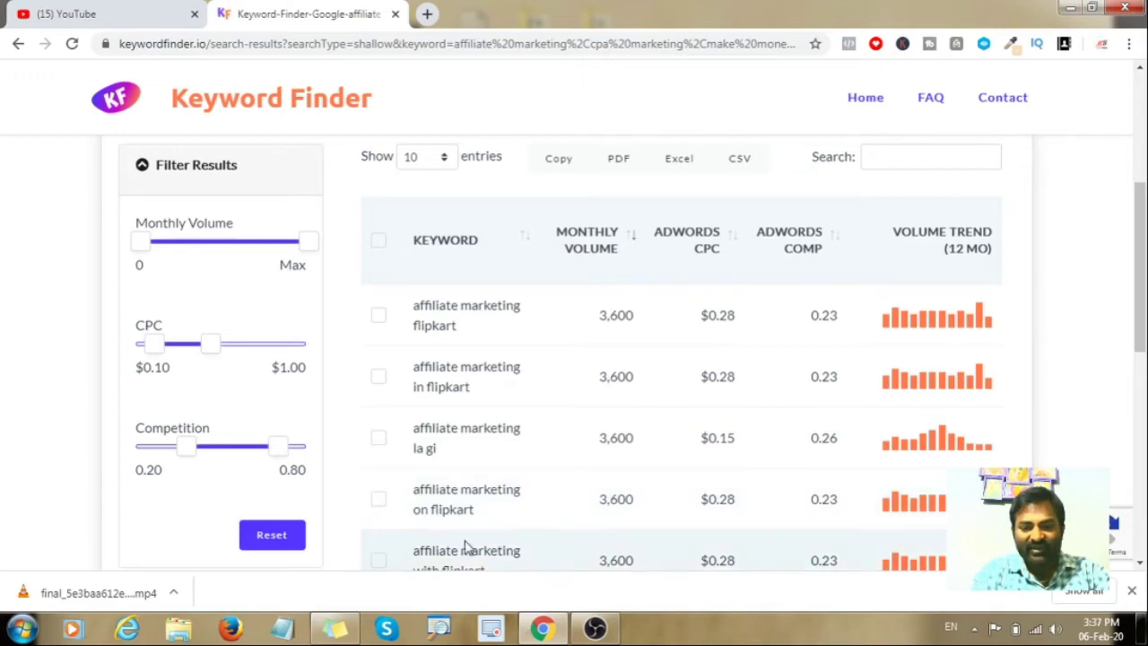
{"action": "left_click_drag", "start_coordinate": [1138, 334], "coordinate": [1137, 478]}
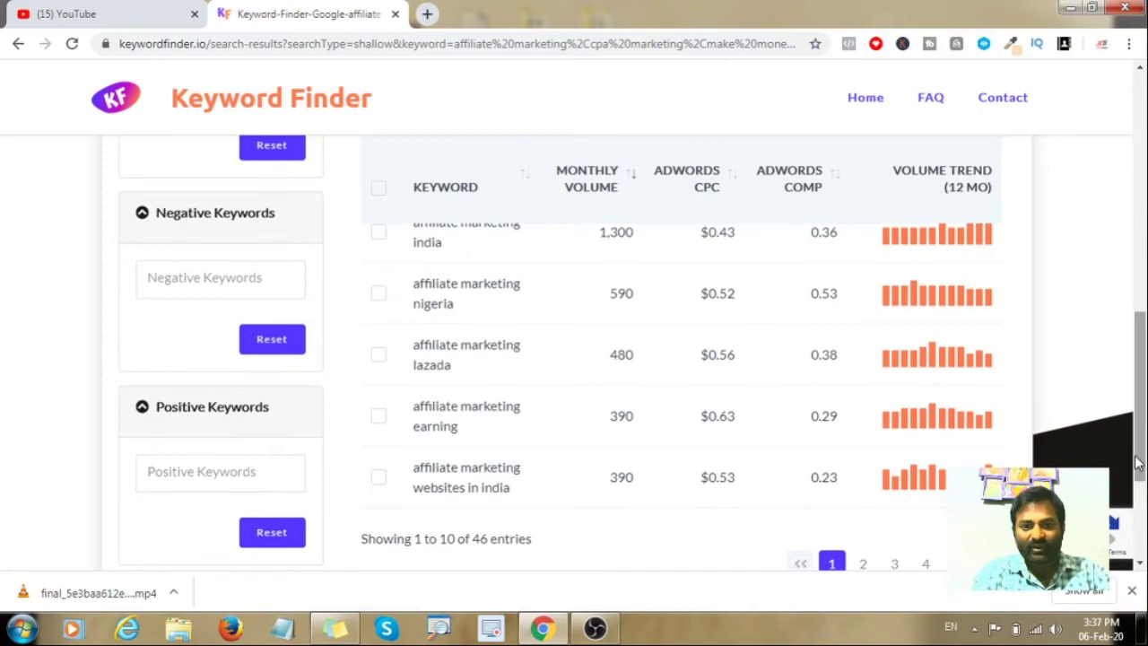